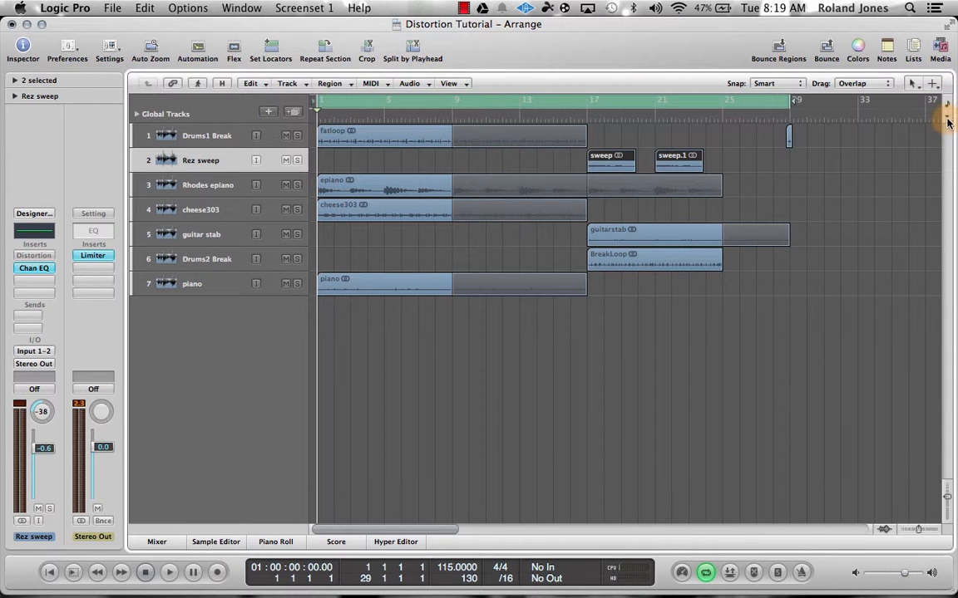
Set the arrange timeline ruler to Time only, and change it to show Bar and Time together.
{"action": "left_click", "coordinate": [948, 121]}
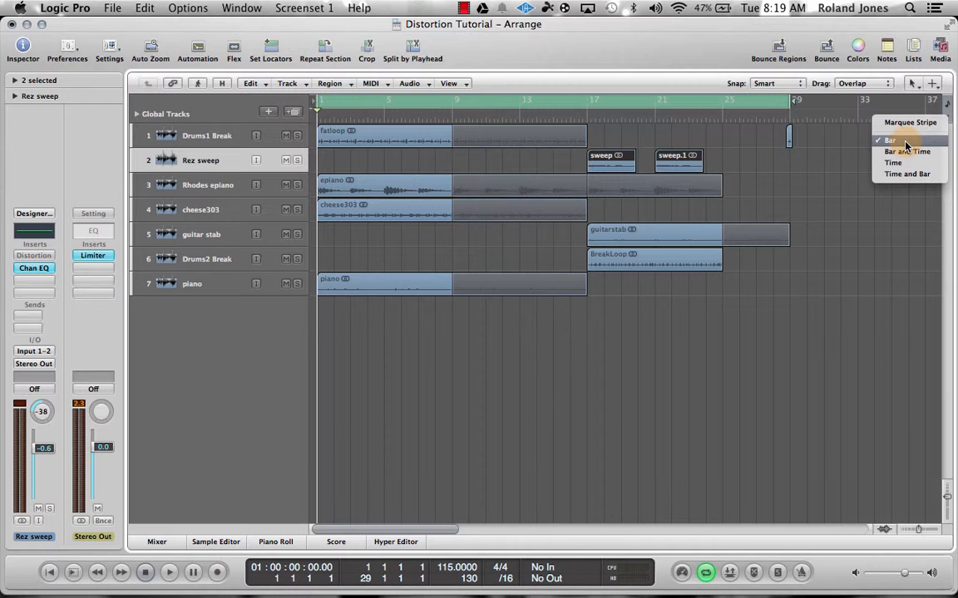
{"action": "left_click", "coordinate": [895, 163]}
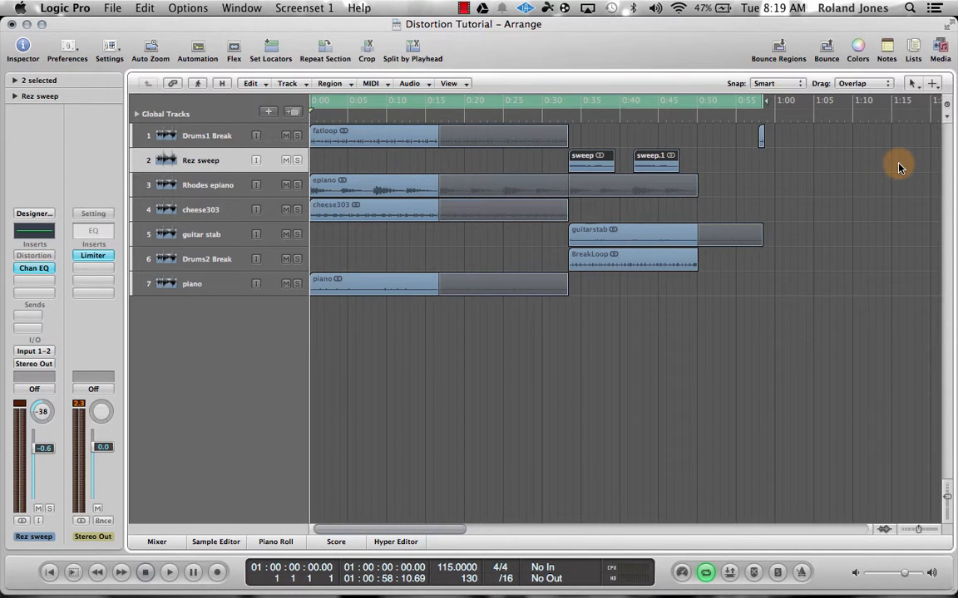
{"action": "left_click", "coordinate": [947, 107]}
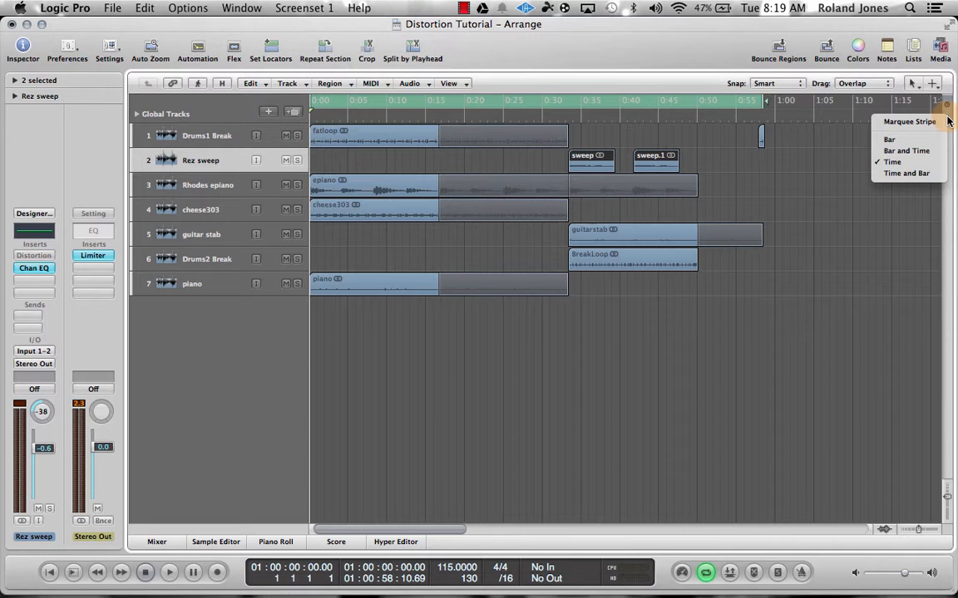
{"action": "left_click", "coordinate": [906, 156]}
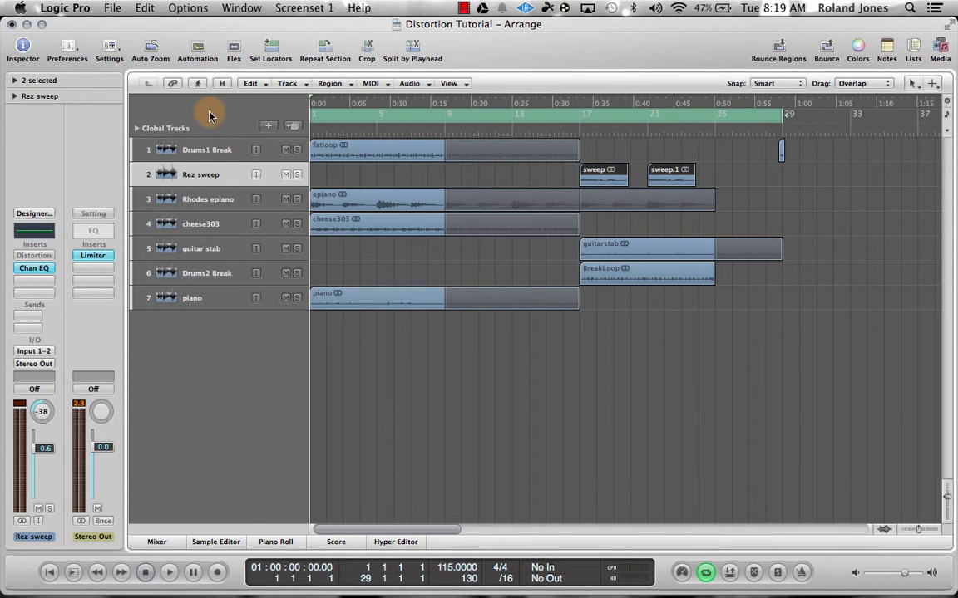
Expand the global tracks and examine the Tempo track's details, collapsing both again.
{"action": "left_click", "coordinate": [138, 130]}
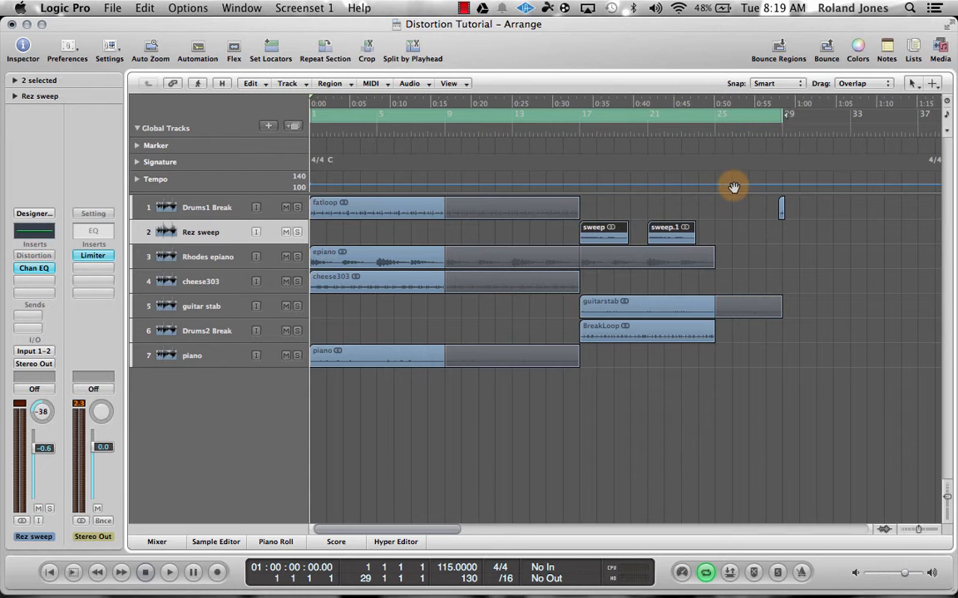
{"action": "left_click", "coordinate": [138, 181]}
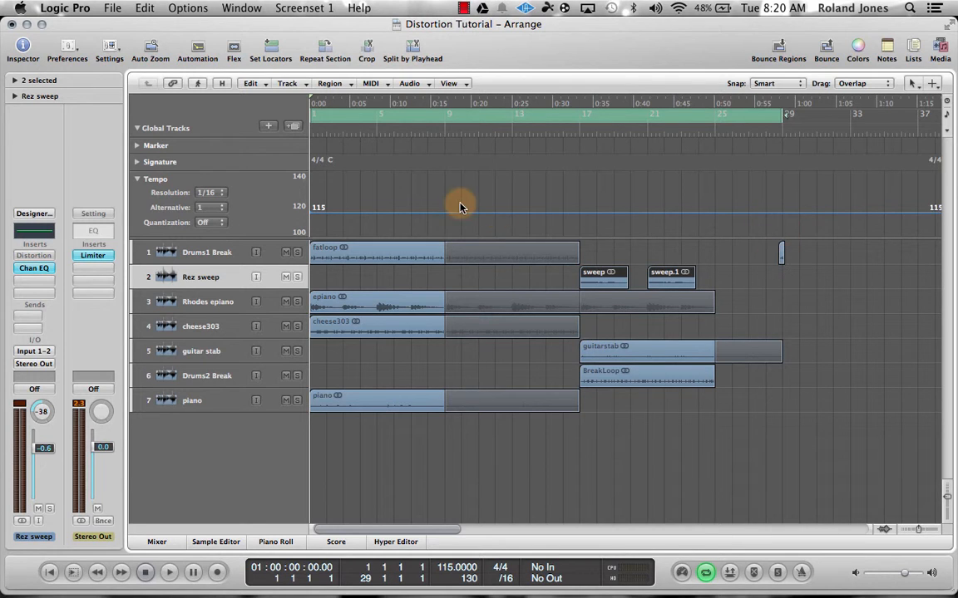
{"action": "left_click", "coordinate": [138, 179]}
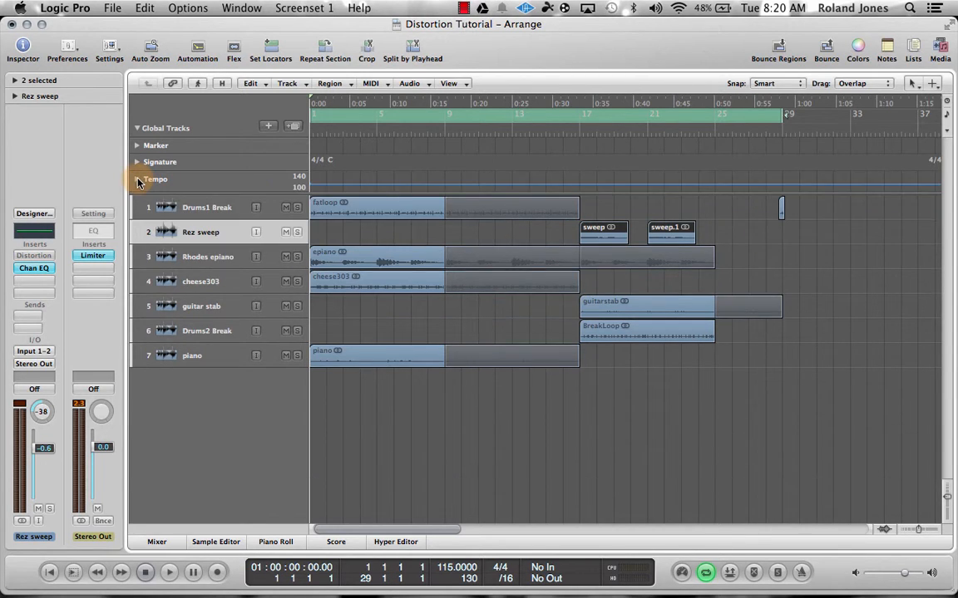
{"action": "left_click", "coordinate": [138, 130]}
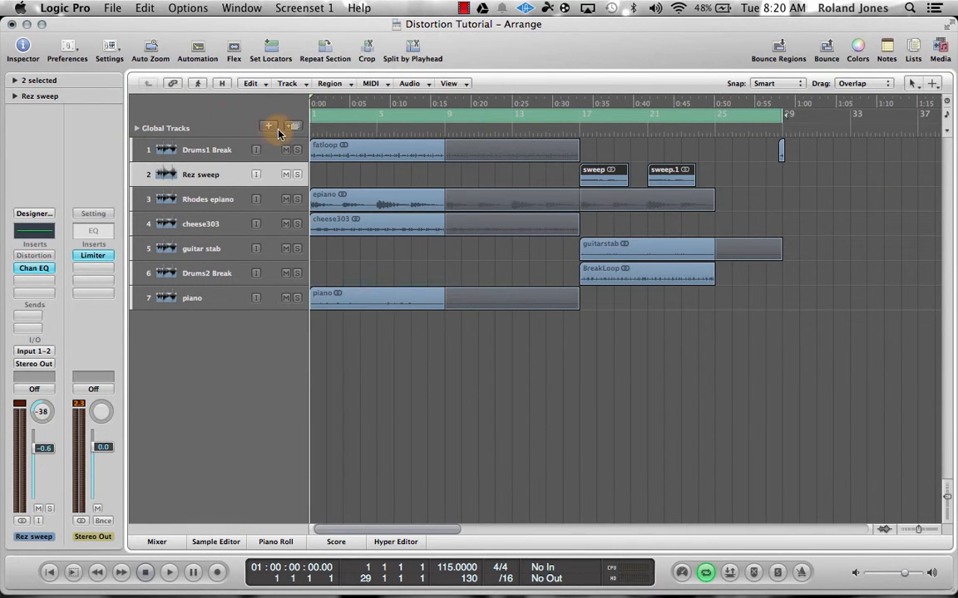
Start a new track below the piano track and review the Audio type's input, Input Monitoring and Record Enable options.
{"action": "left_click", "coordinate": [196, 301]}
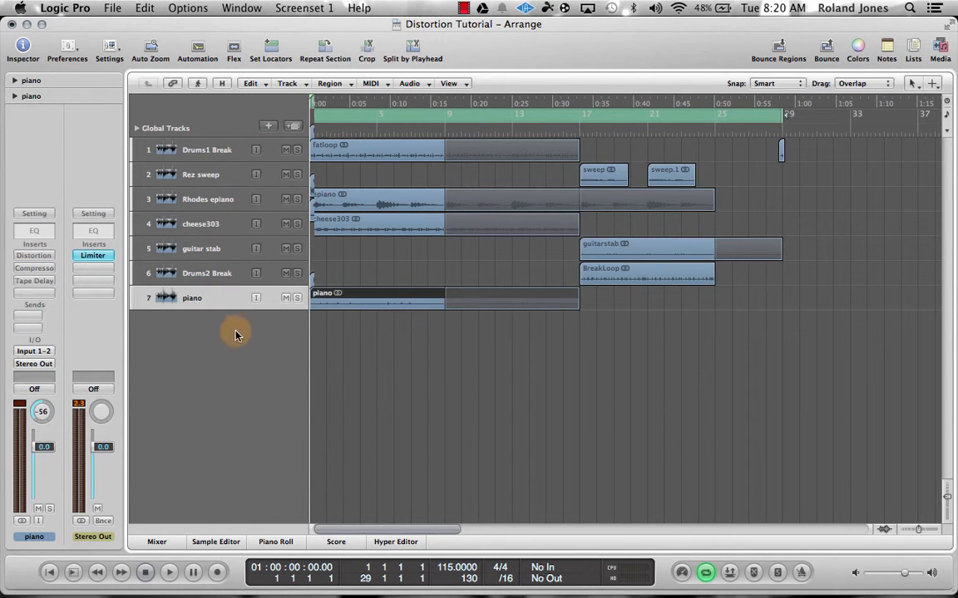
{"action": "left_click", "coordinate": [268, 130]}
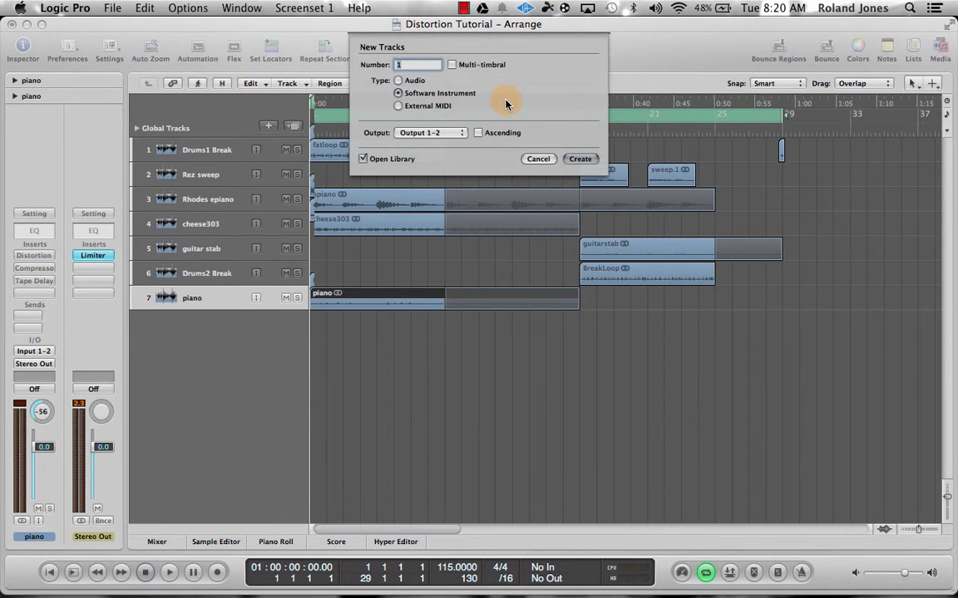
{"action": "left_click", "coordinate": [398, 81]}
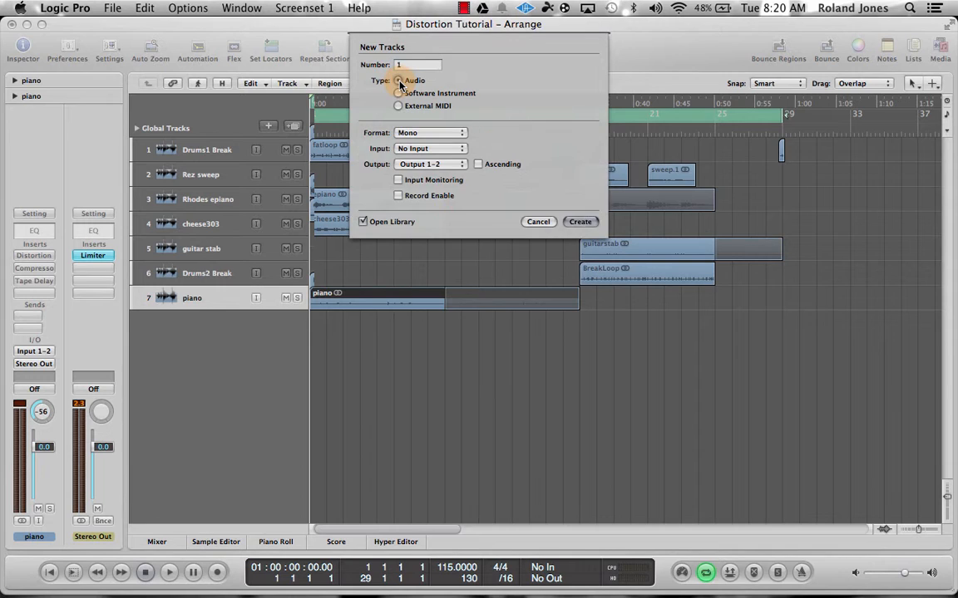
{"action": "left_click", "coordinate": [421, 149]}
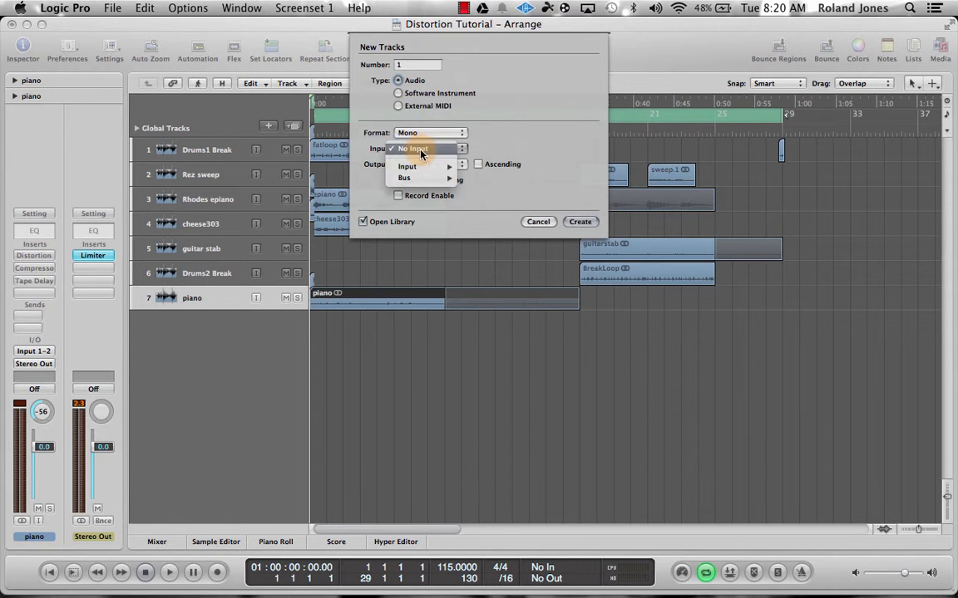
{"action": "mouse_move", "coordinate": [420, 174]}
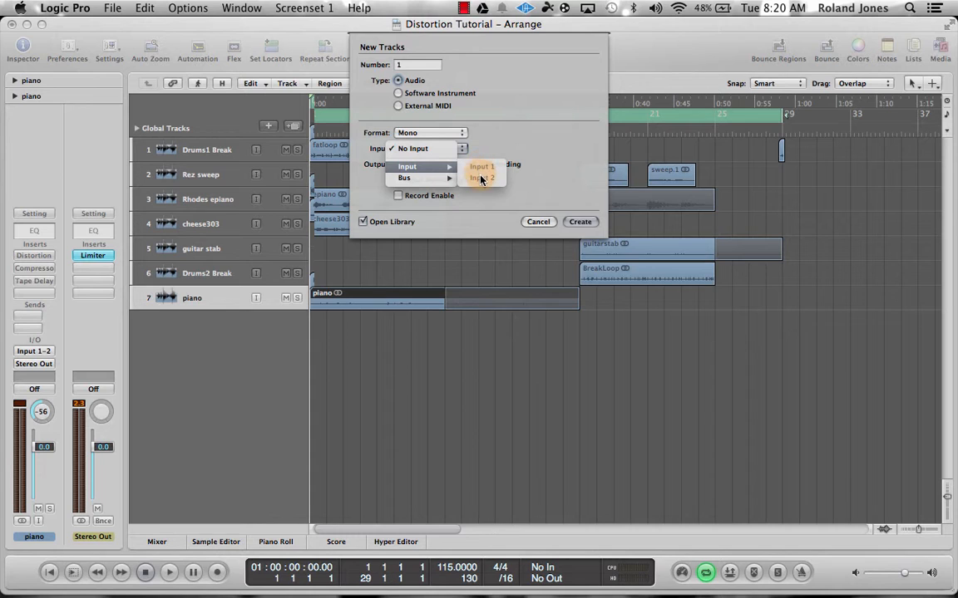
{"action": "left_click", "coordinate": [511, 131]}
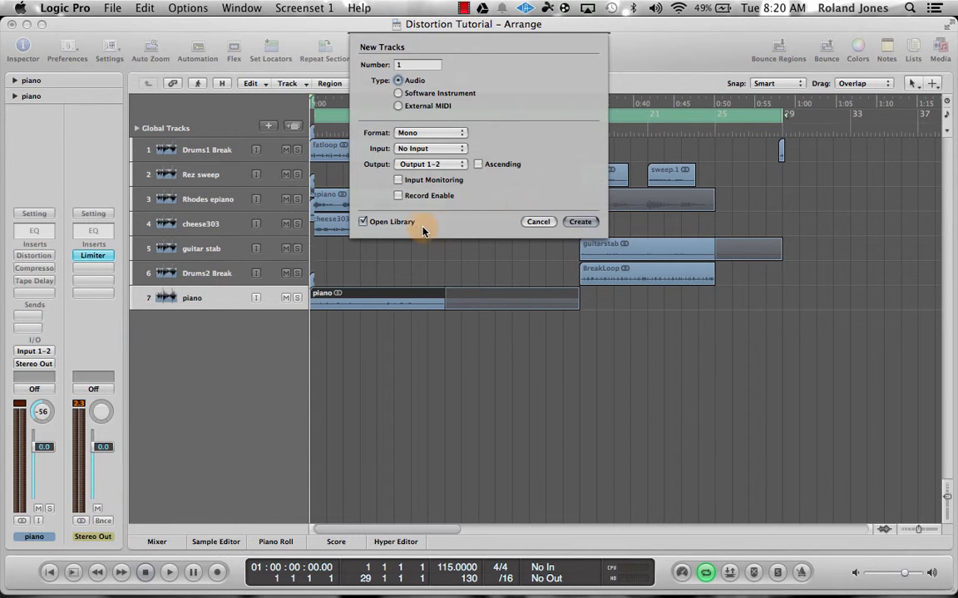
{"action": "left_click", "coordinate": [400, 181]}
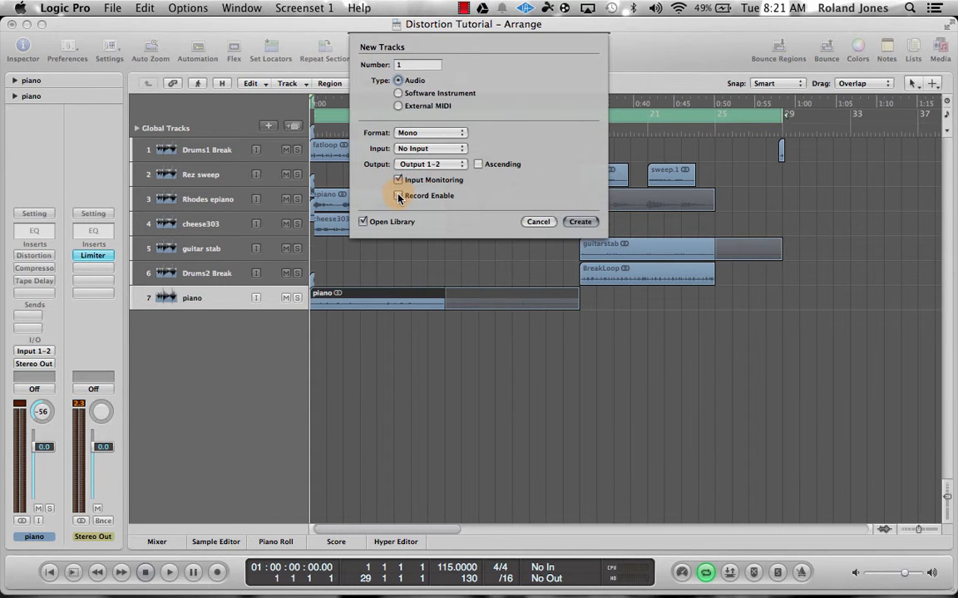
{"action": "left_click", "coordinate": [398, 180]}
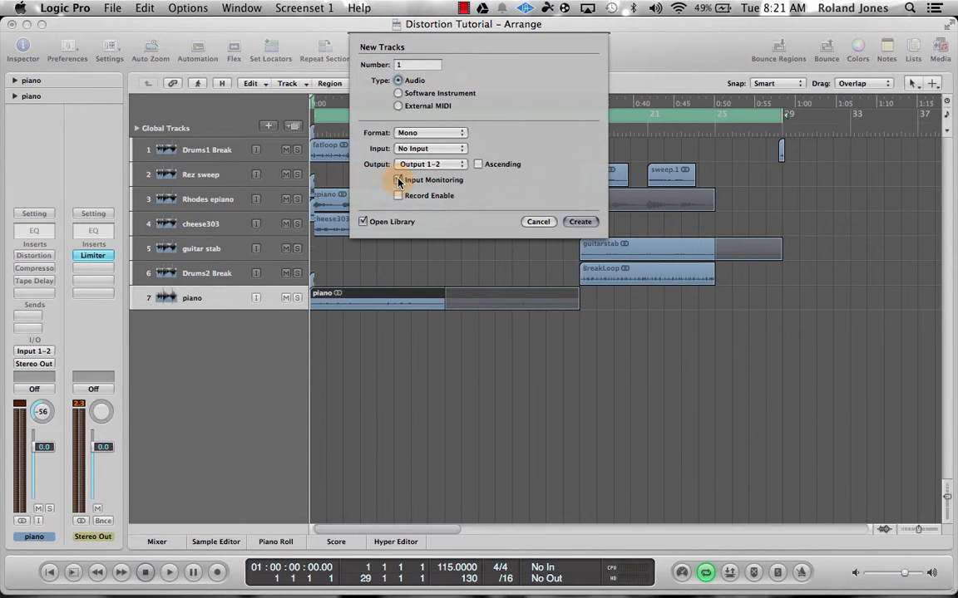
Create one software instrument track and load Bosendorfer Piano Studio from the library's 02 Acoustic Pianos category.
{"action": "left_click", "coordinate": [399, 95]}
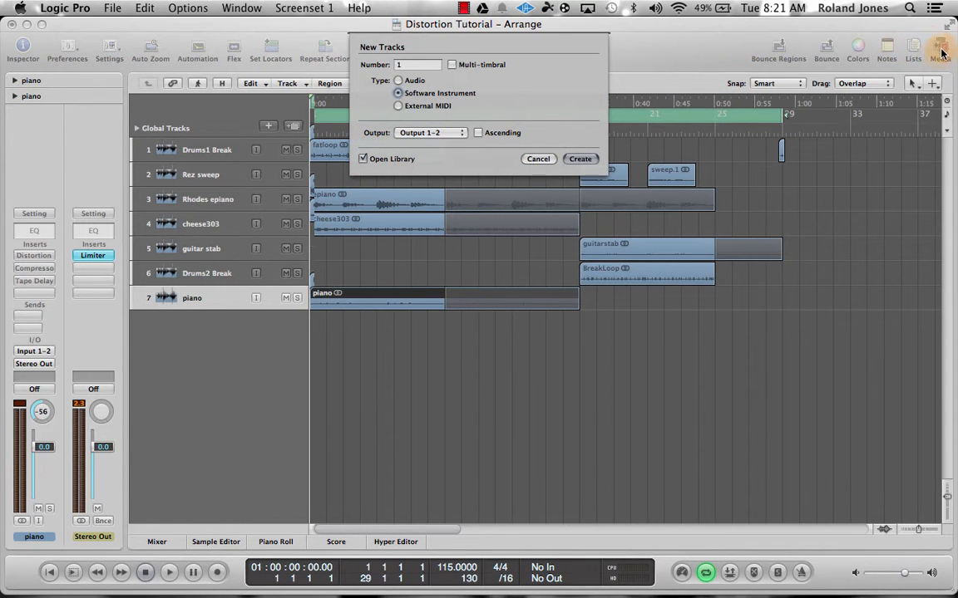
{"action": "left_click", "coordinate": [580, 160]}
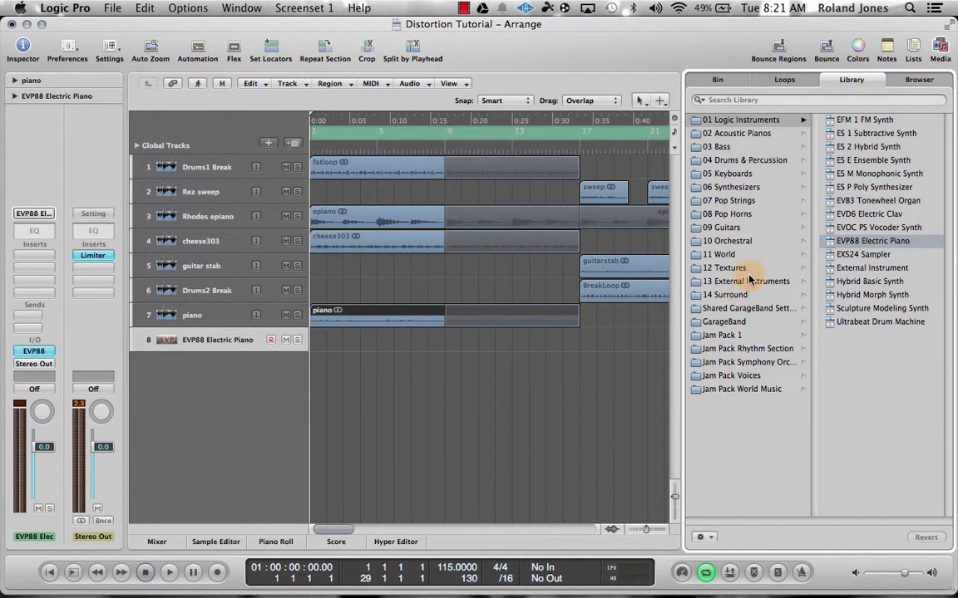
{"action": "left_click", "coordinate": [751, 134]}
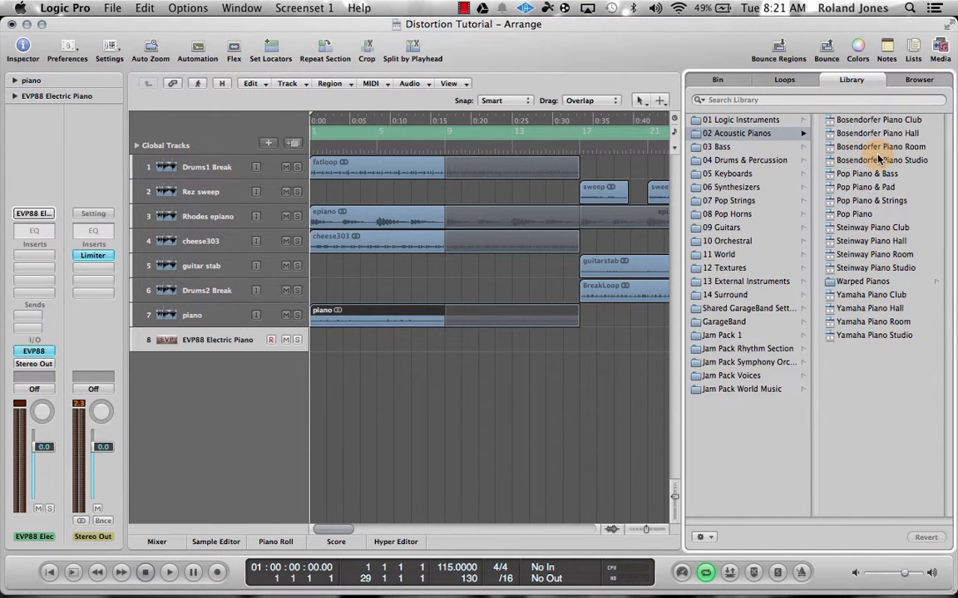
{"action": "left_click", "coordinate": [846, 158]}
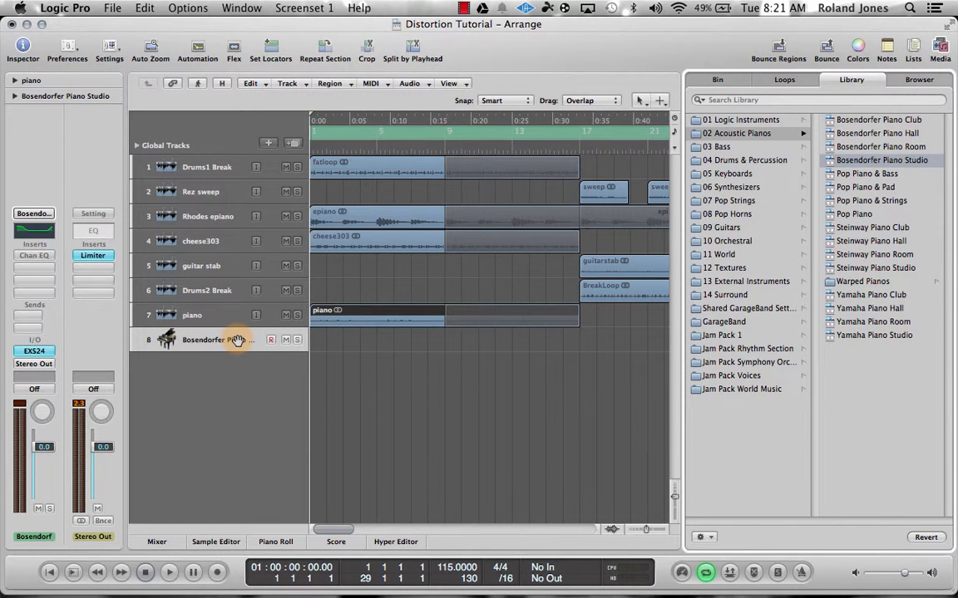
View the EXS24 sampler settings of the Bosendorfer track, close its window and hide the library.
{"action": "left_click", "coordinate": [35, 354]}
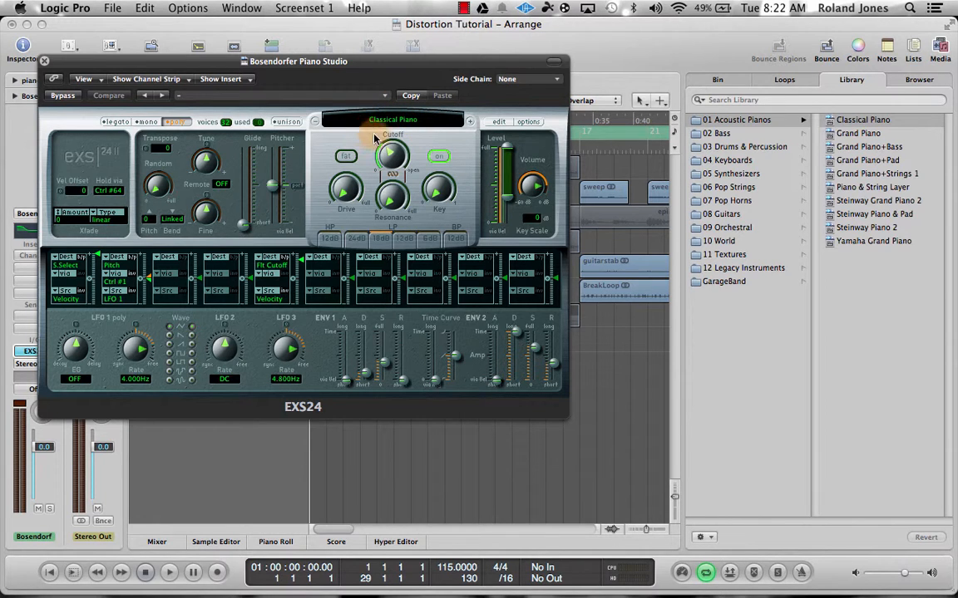
{"action": "left_click", "coordinate": [45, 62]}
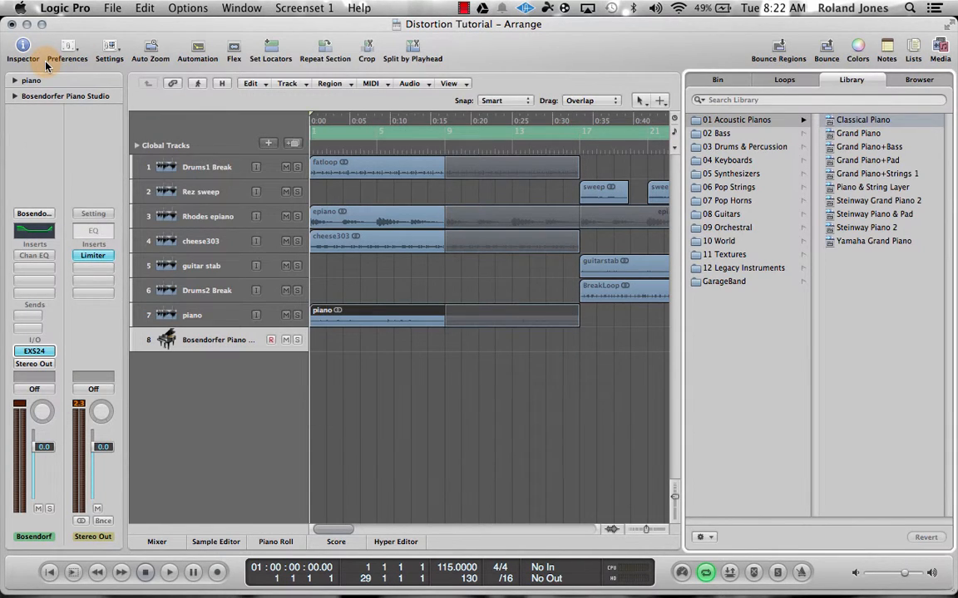
{"action": "left_click", "coordinate": [940, 52]}
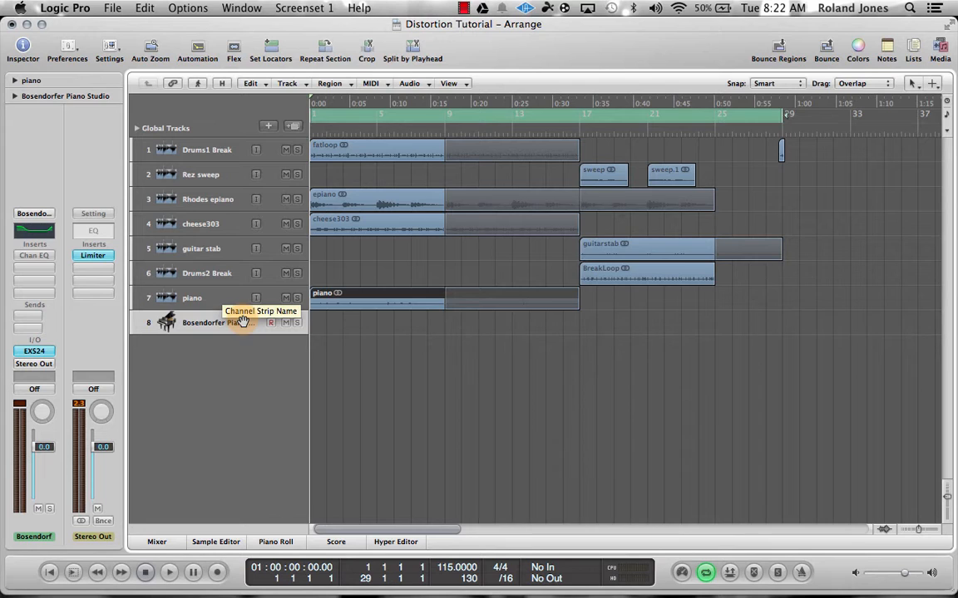
Duplicate the Bosendorfer piano track with its settings and compare tracks 8 and 9, leaving the duplicate selected.
{"action": "left_click", "coordinate": [294, 128]}
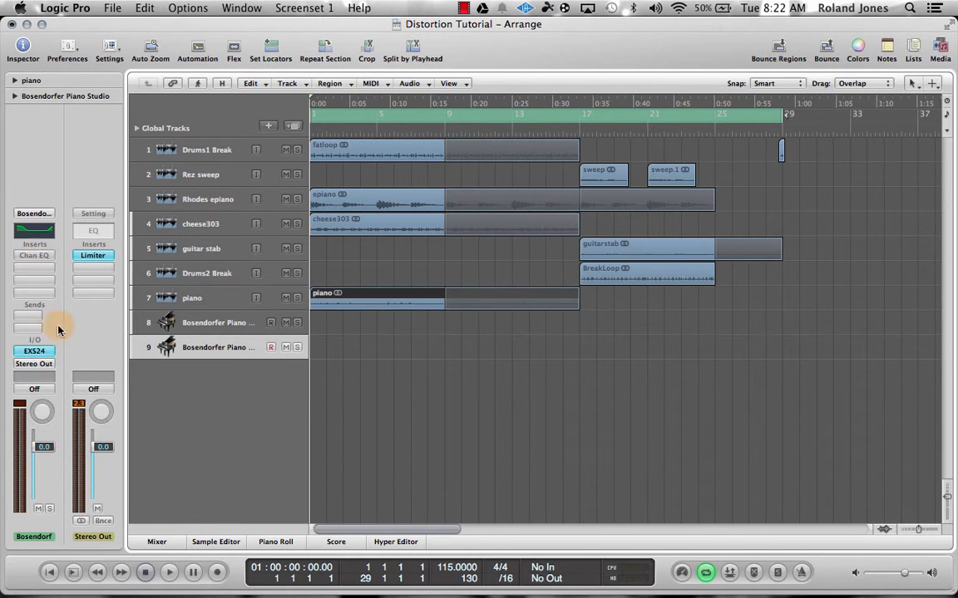
{"action": "left_click", "coordinate": [175, 322]}
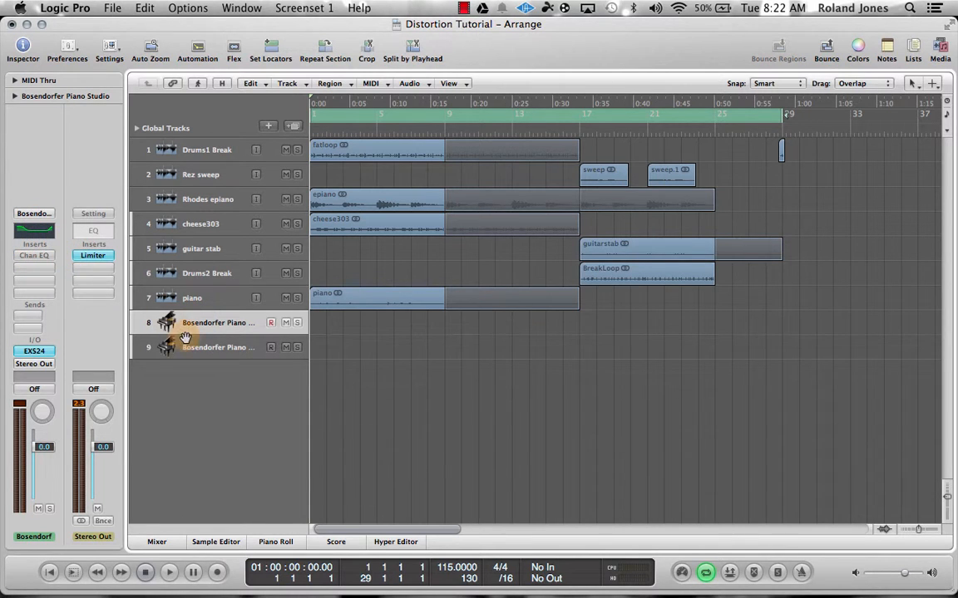
{"action": "left_click", "coordinate": [230, 349]}
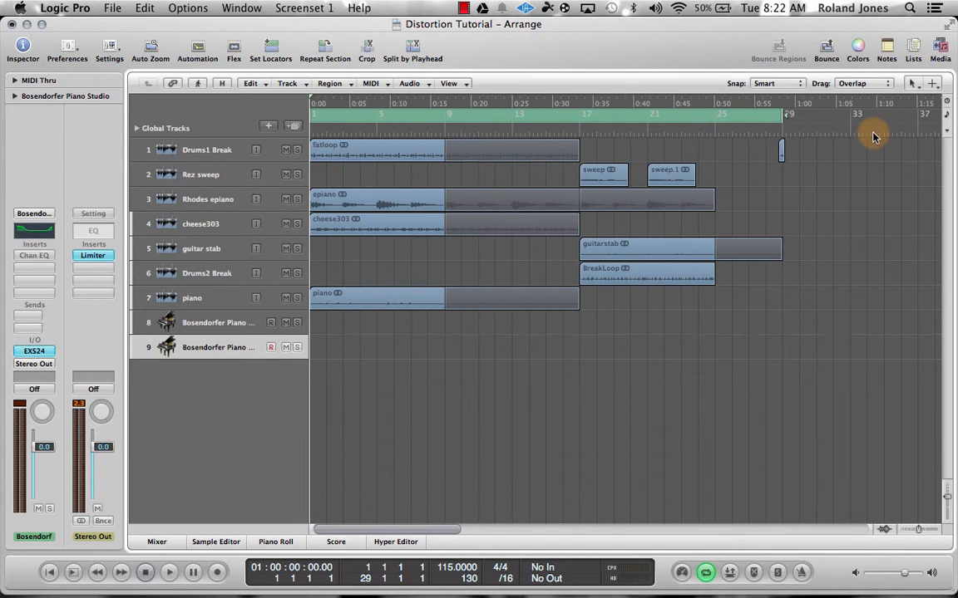
Review the list of available editing tools and switch to the Eraser Tool.
{"action": "left_click", "coordinate": [915, 87]}
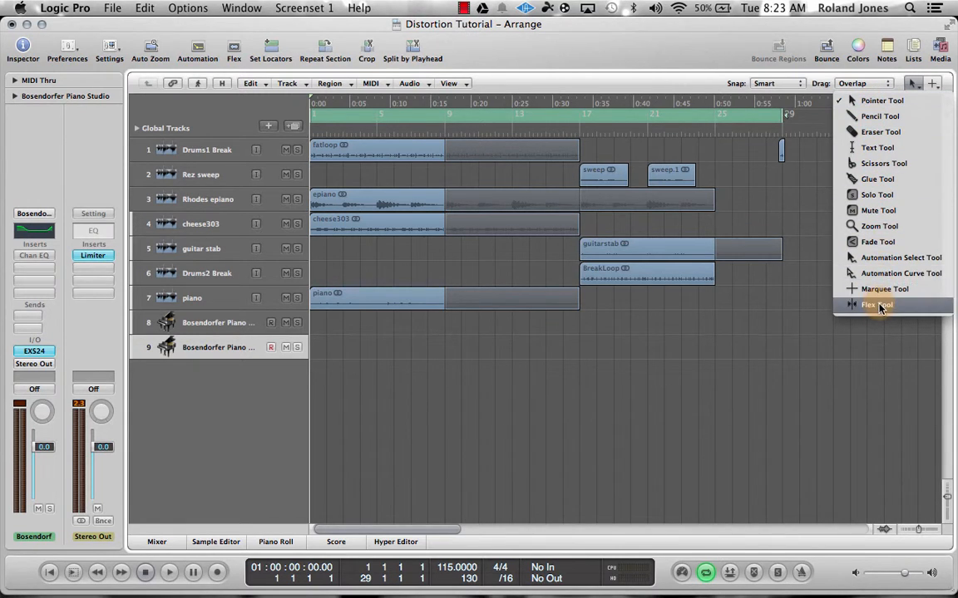
{"action": "left_click", "coordinate": [812, 352]}
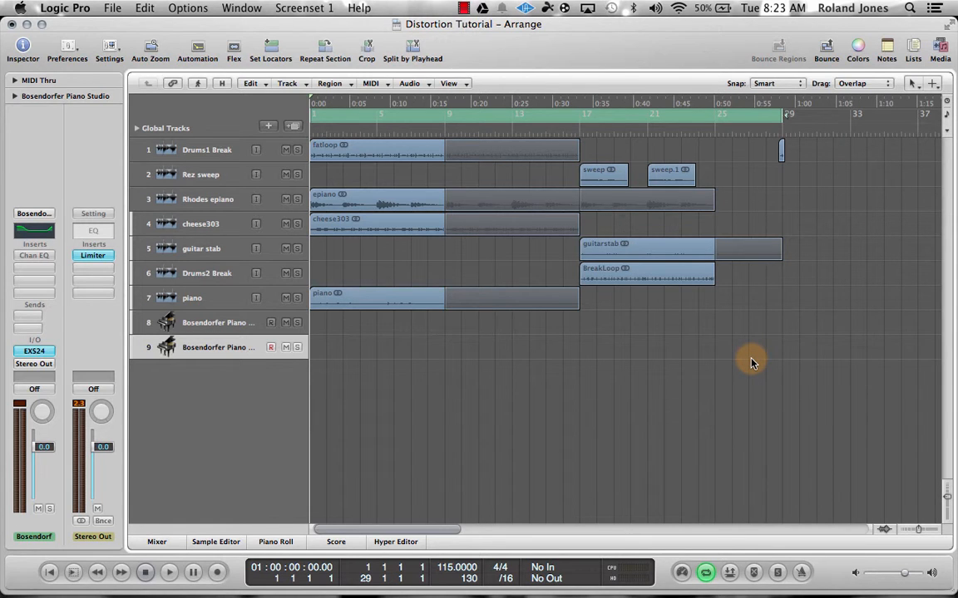
{"action": "key", "text": "Escape"}
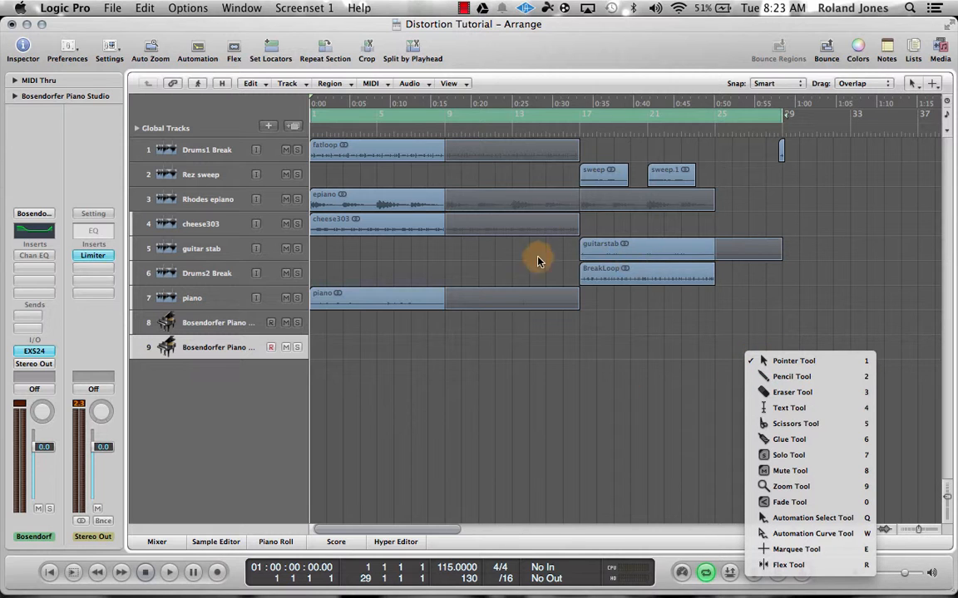
{"action": "left_click", "coordinate": [784, 393]}
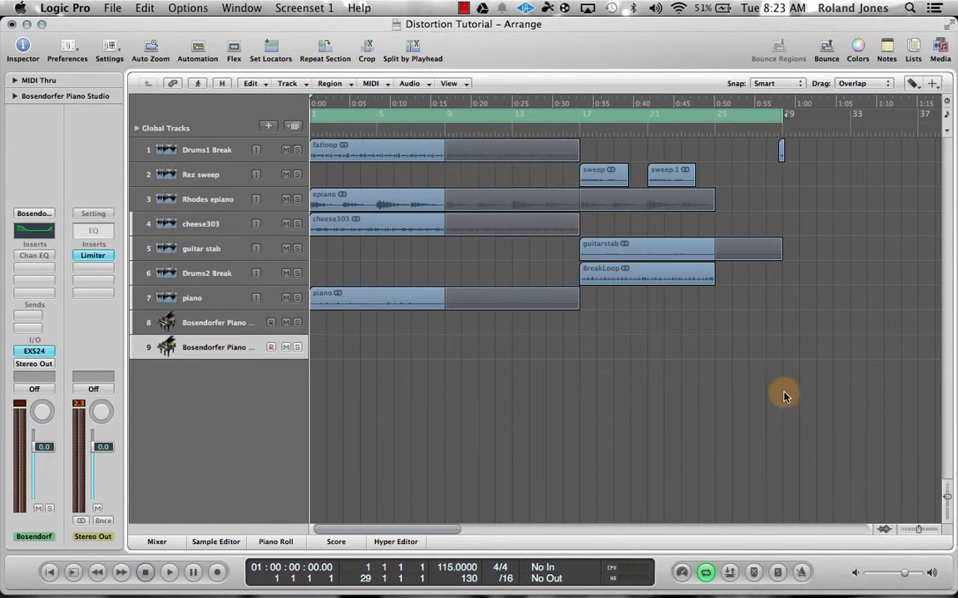
Erase the sweep.1 region on the Rez sweep track together with its automation data, and undo the deletion.
{"action": "key", "text": "Escape"}
{"action": "left_click", "coordinate": [753, 352]}
{"action": "left_click", "coordinate": [681, 176]}
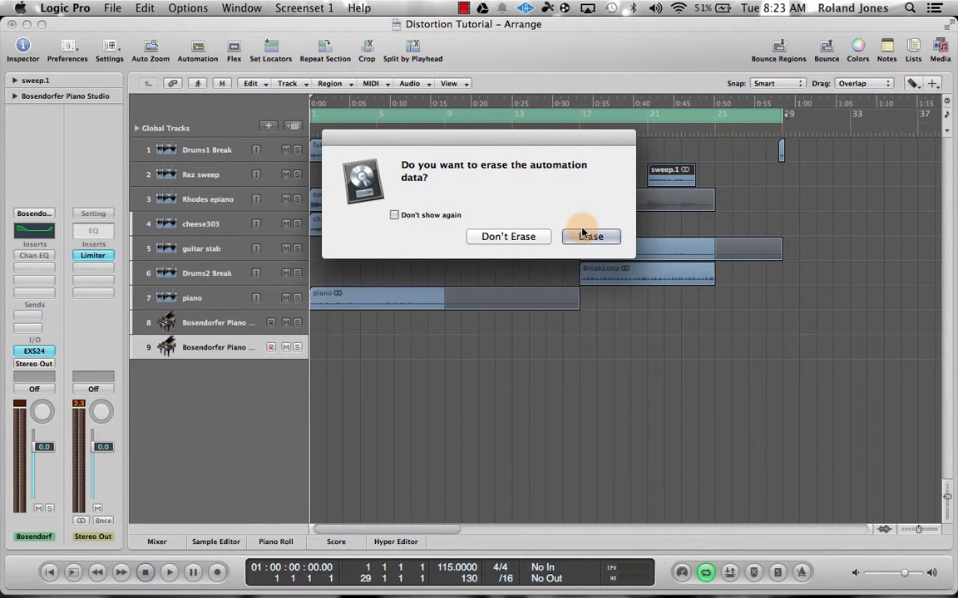
{"action": "left_click", "coordinate": [590, 239]}
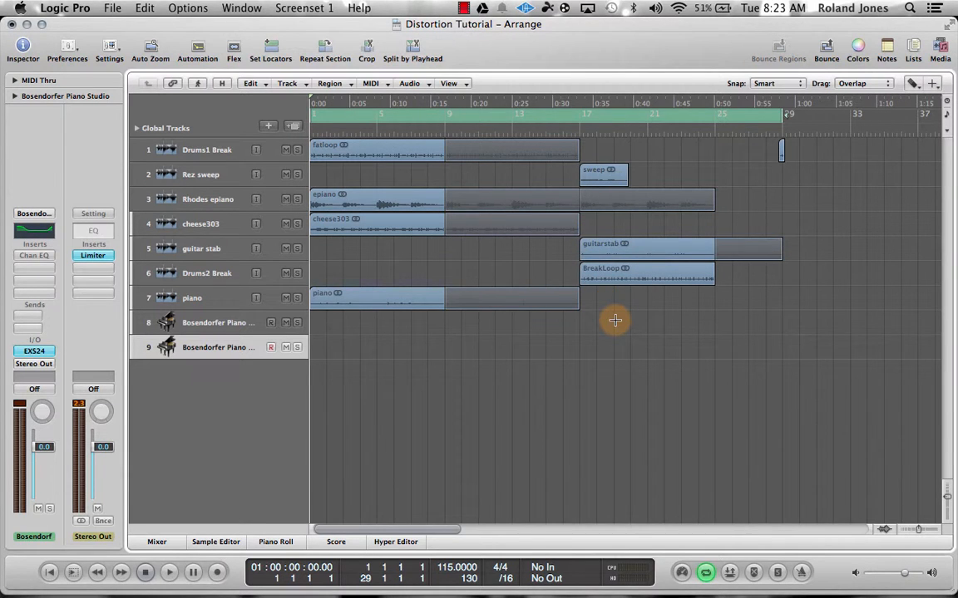
{"action": "key", "text": "super+z"}
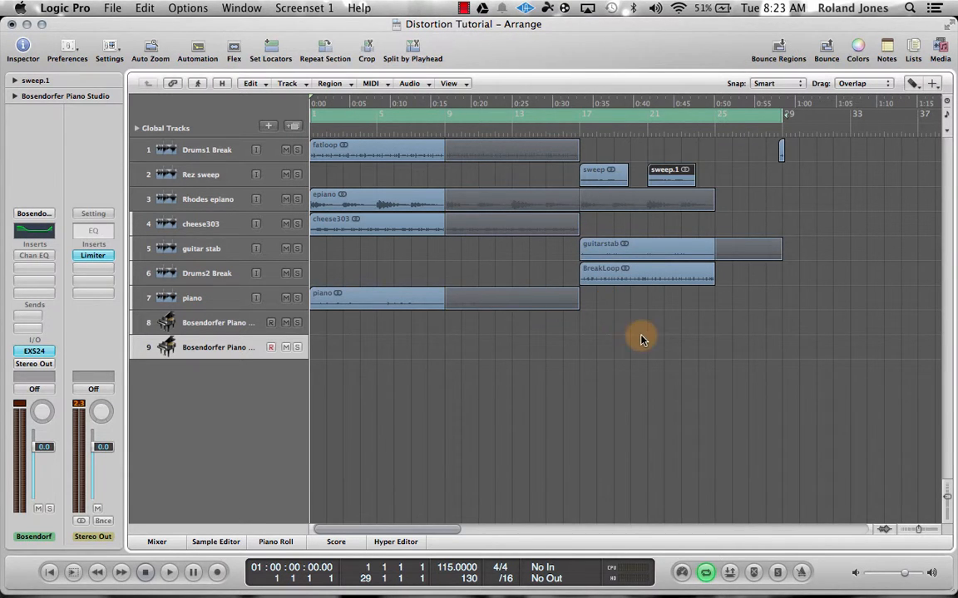
Switch to the Scissors Tool and split the fatloop region on the Drums1 Break track at bar 5.
{"action": "key", "text": "Escape"}
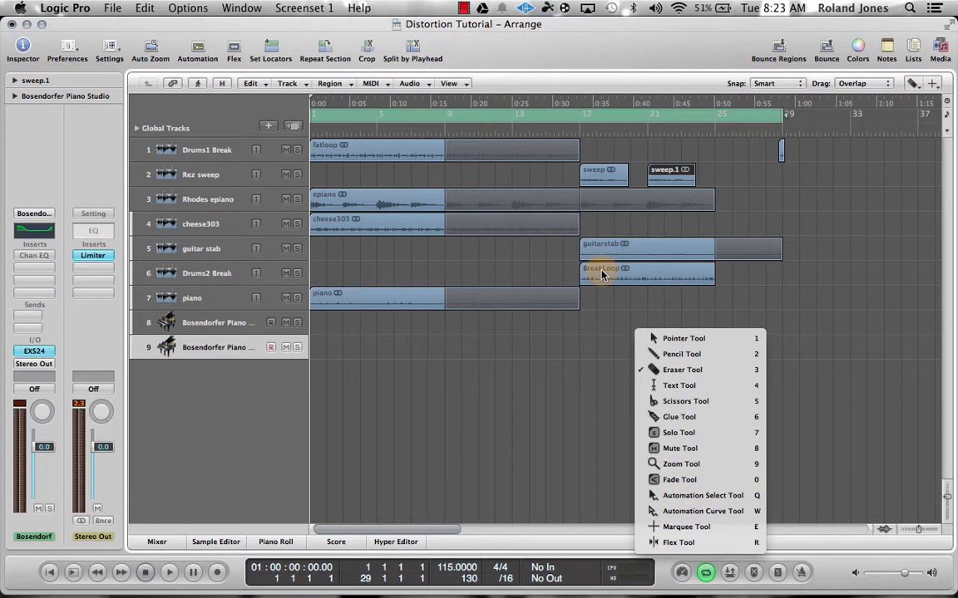
{"action": "left_click", "coordinate": [678, 404]}
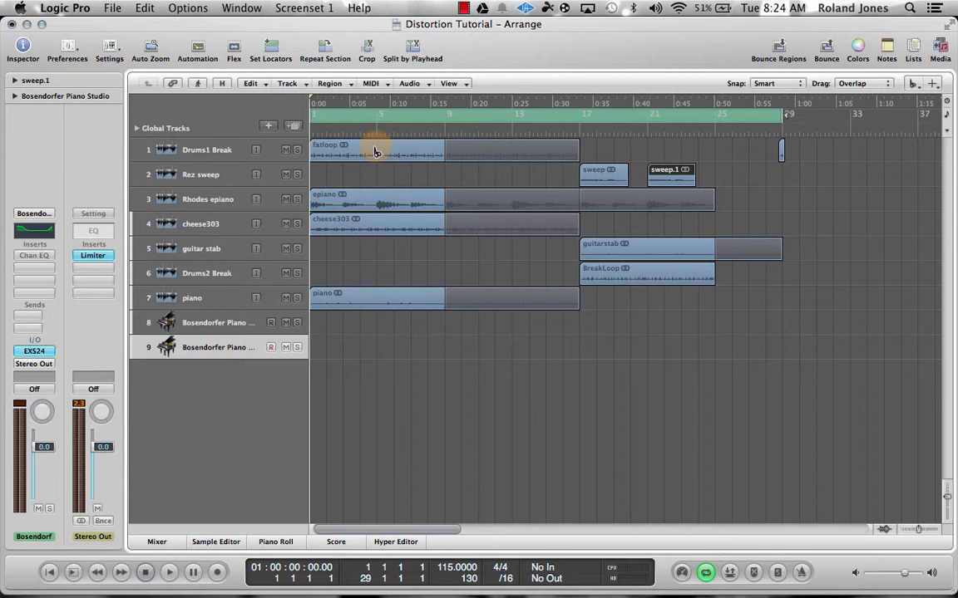
{"action": "left_click_drag", "start_coordinate": [374, 152], "coordinate": [382, 148]}
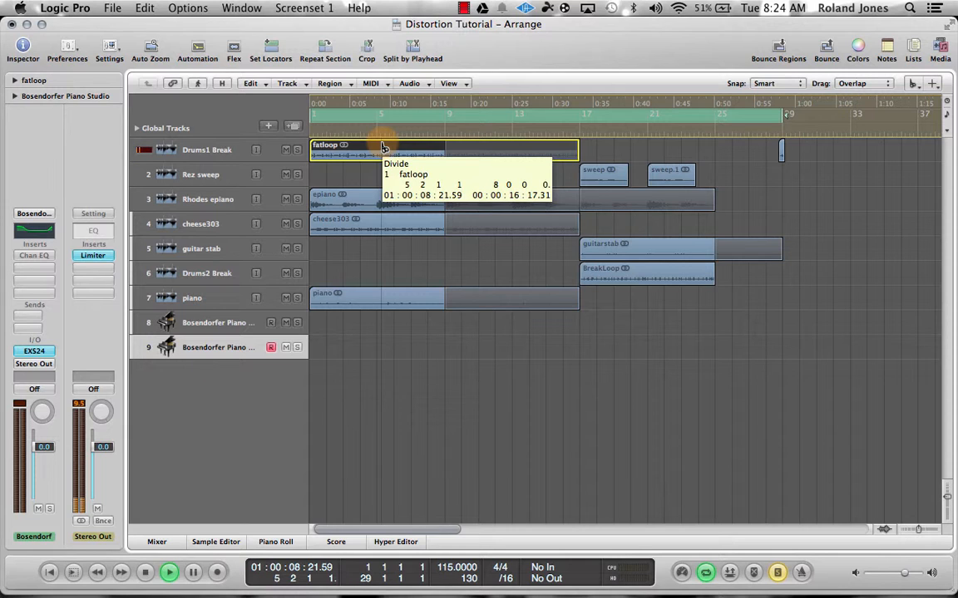
{"action": "left_click_drag", "start_coordinate": [382, 147], "coordinate": [390, 147]}
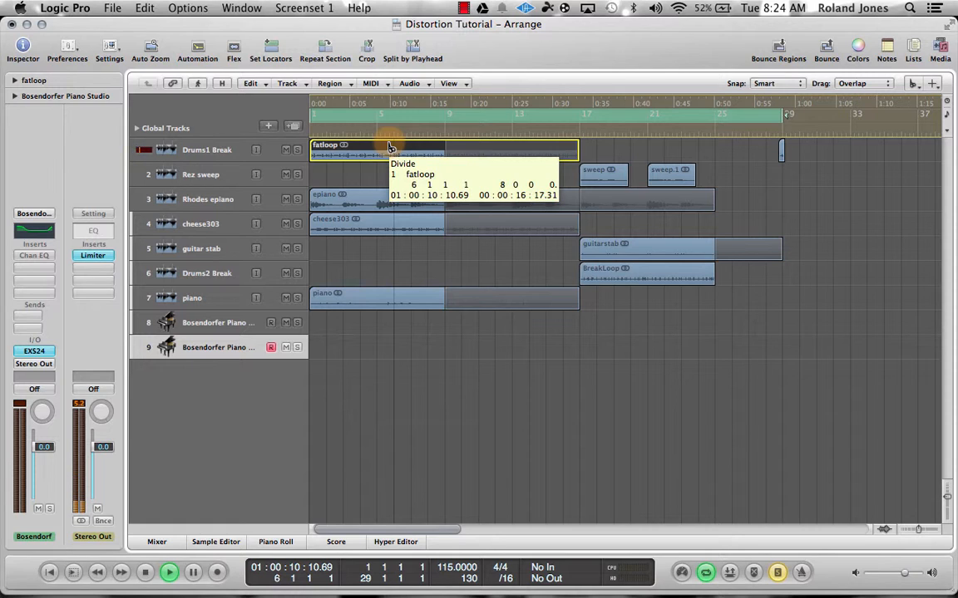
{"action": "left_click_drag", "start_coordinate": [390, 147], "coordinate": [389, 147]}
{"action": "left_click_drag", "start_coordinate": [390, 147], "coordinate": [377, 147]}
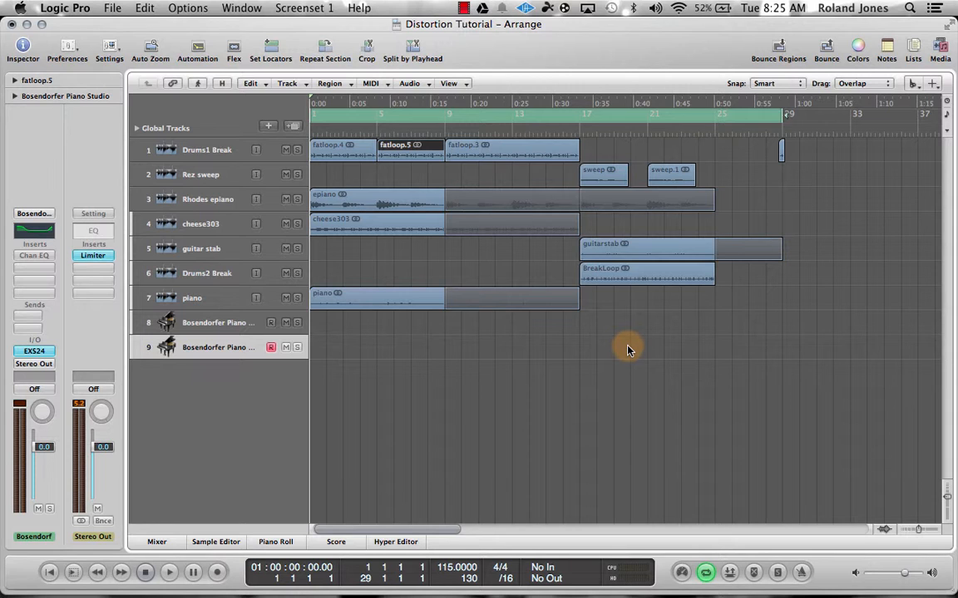
Merge the three fatloop regions on the Drums1 Break track with the Glue Tool, creating a new audio file.
{"action": "key", "text": "Escape"}
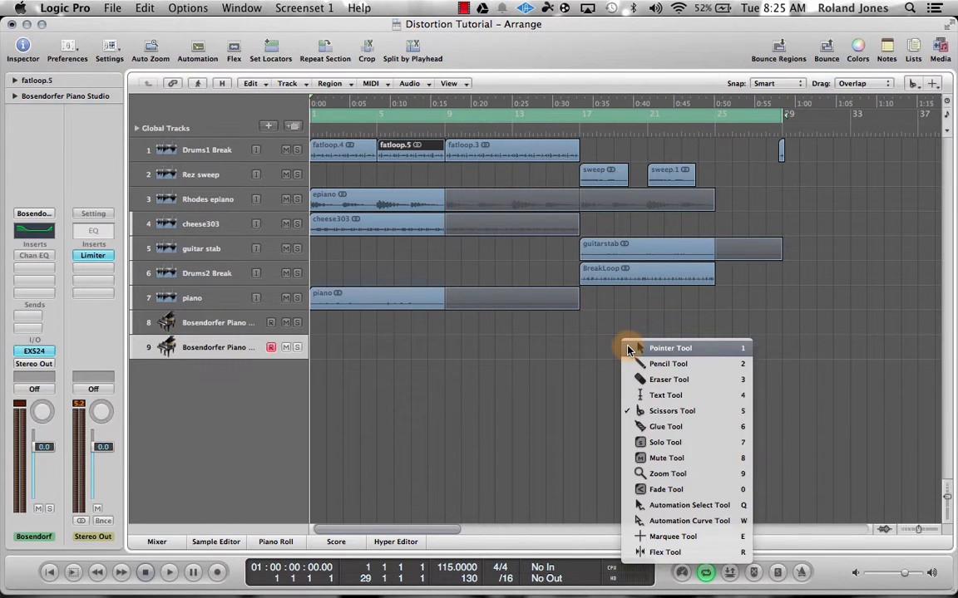
{"action": "left_click", "coordinate": [640, 427]}
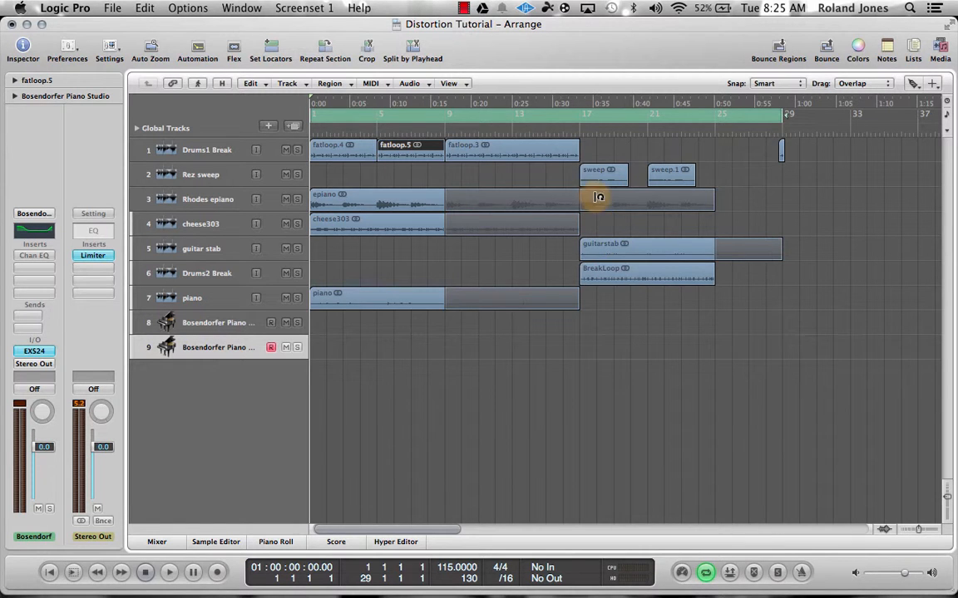
{"action": "left_click_drag", "start_coordinate": [591, 145], "coordinate": [342, 153]}
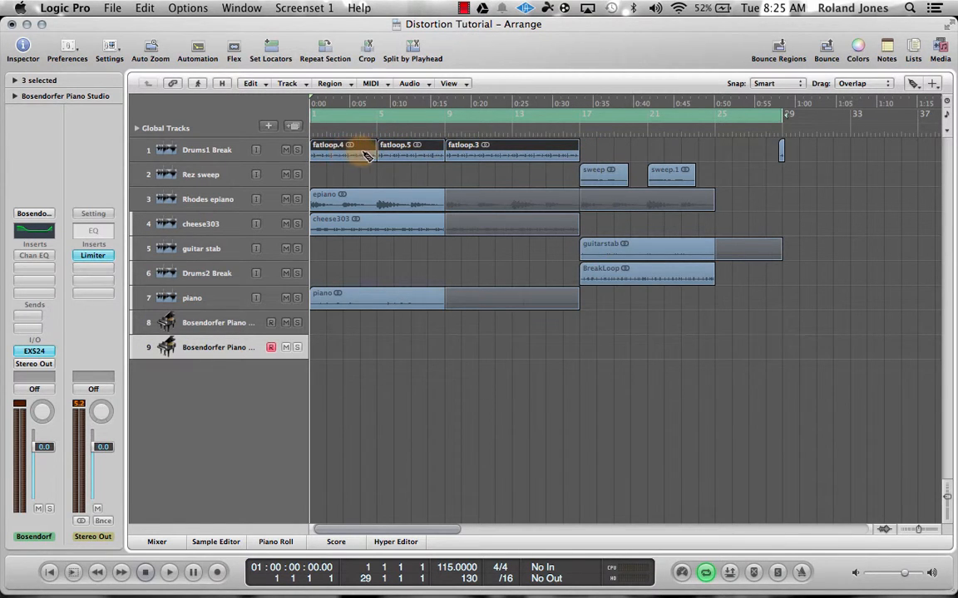
{"action": "left_click", "coordinate": [364, 152]}
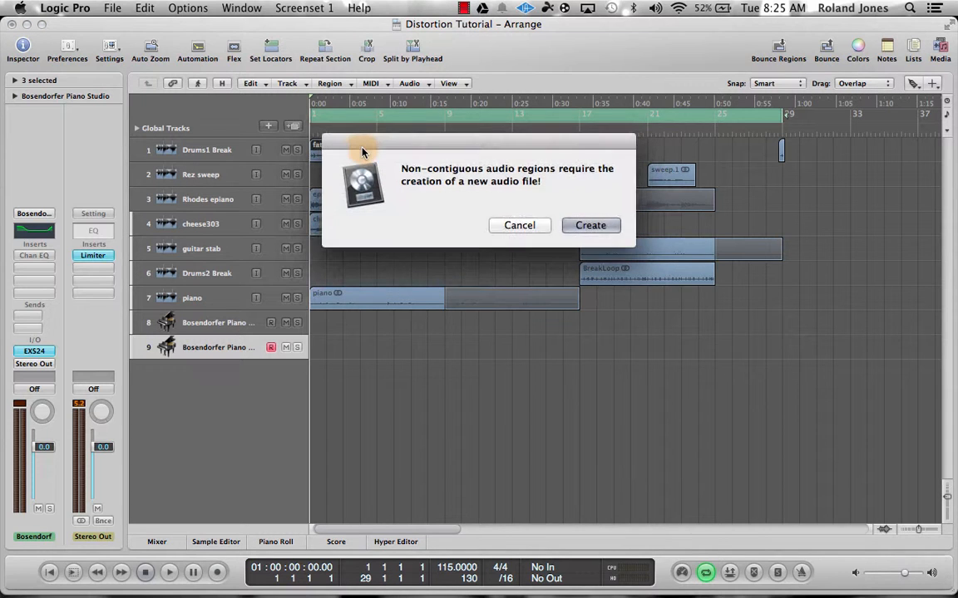
{"action": "left_click", "coordinate": [587, 226]}
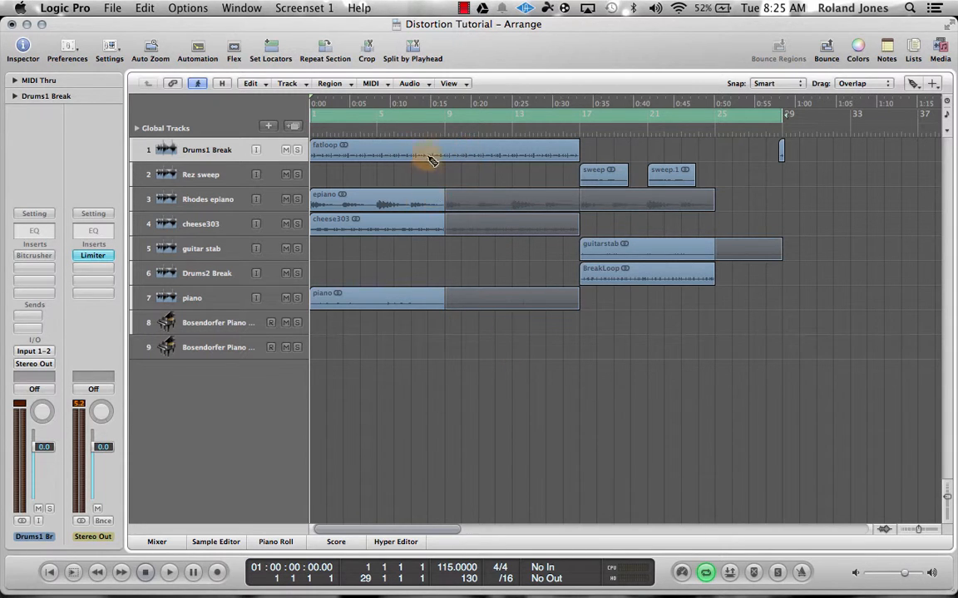
Switch back to the Pointer Tool and review the list of editing tools, keeping the Pointer Tool active.
{"action": "key", "text": "Escape"}
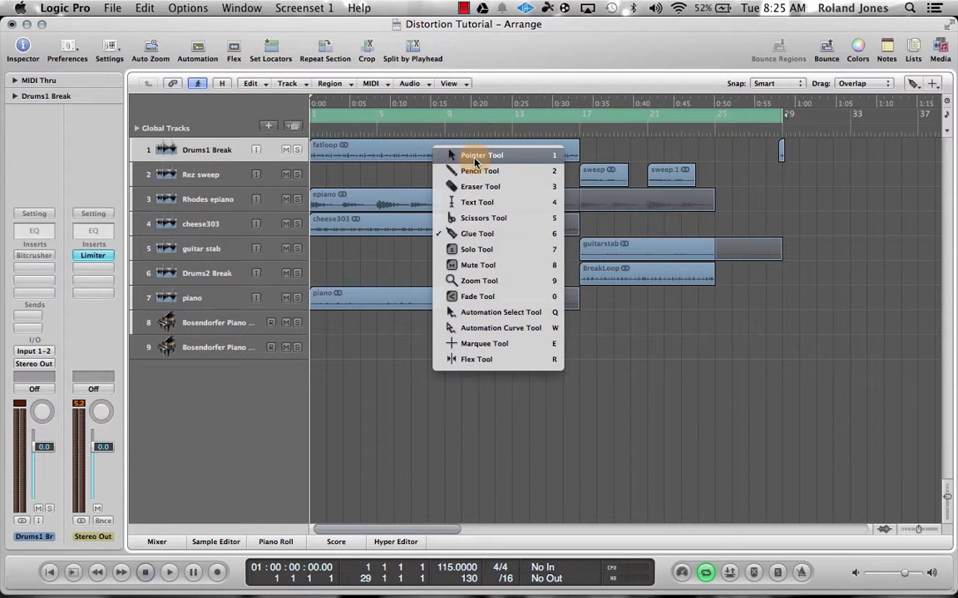
{"action": "left_click", "coordinate": [475, 162]}
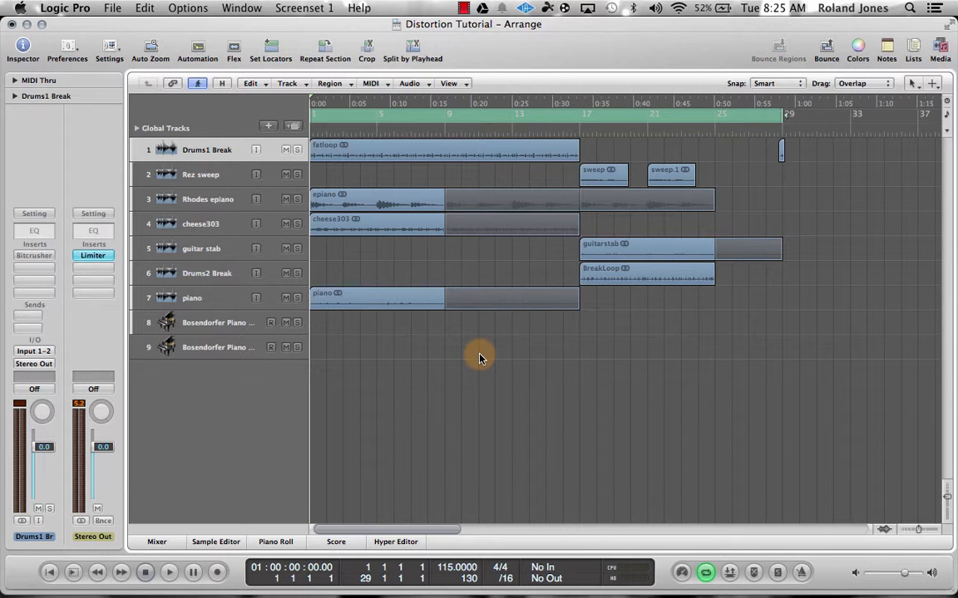
{"action": "key", "text": "Escape"}
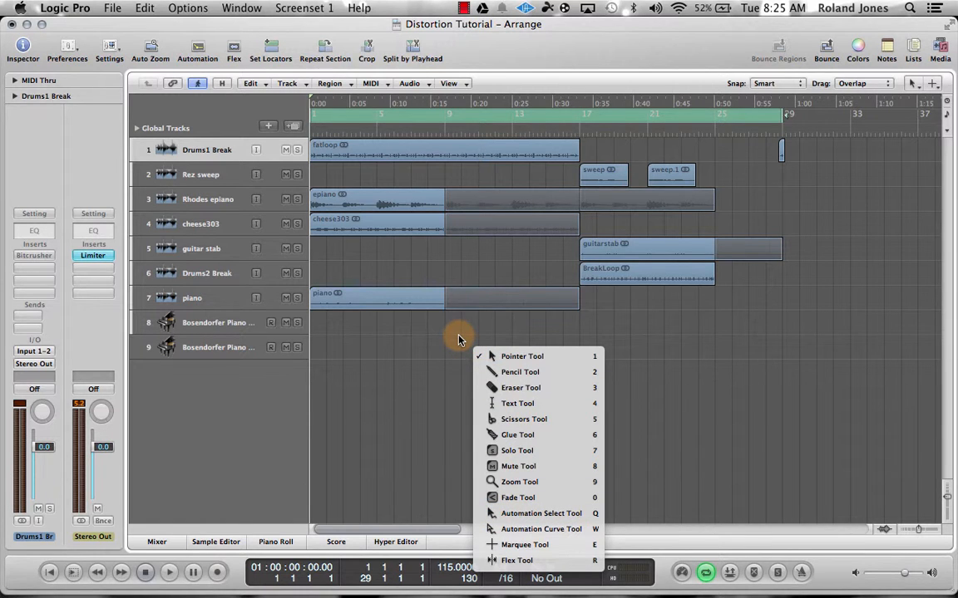
{"action": "left_click", "coordinate": [503, 359]}
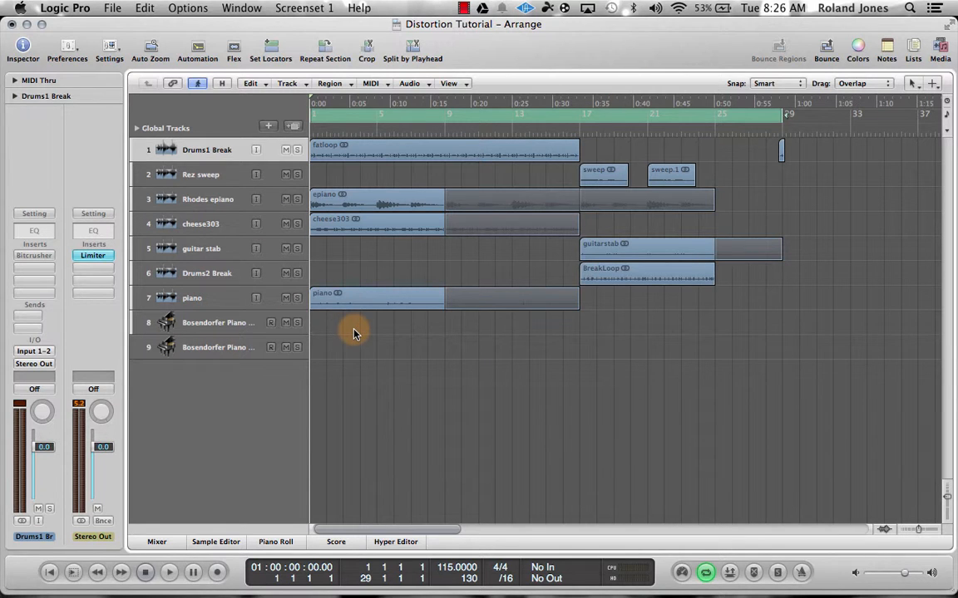
{"action": "left_click", "coordinate": [463, 9]}
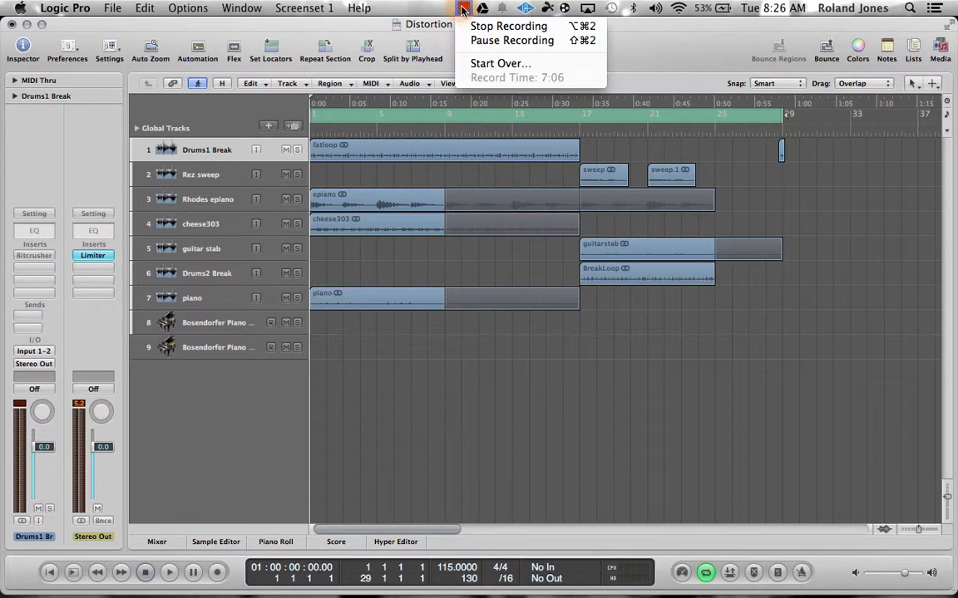